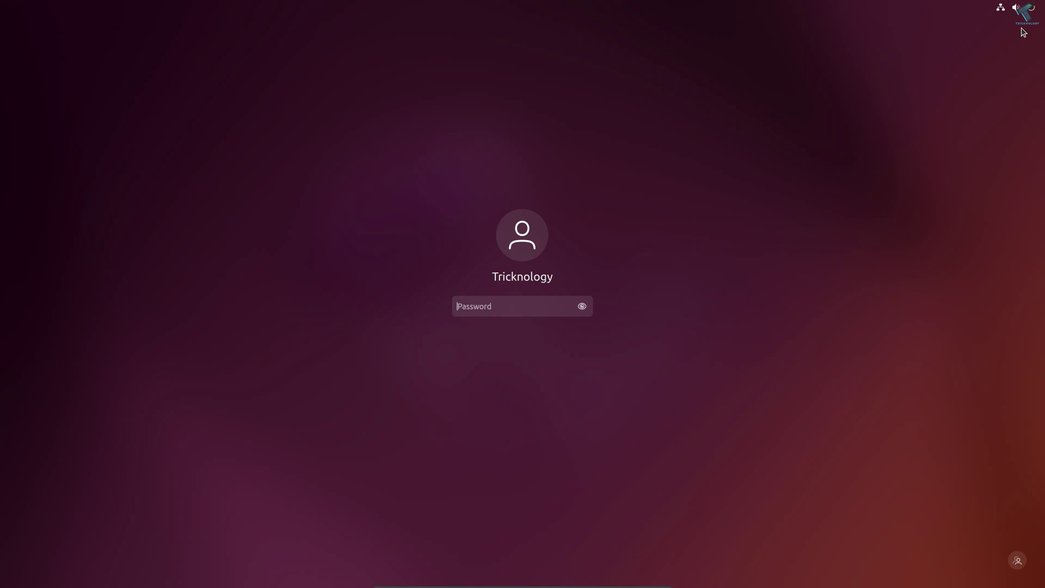
# Restart the machine from the top-right system menu's power options to reach GRUB.
pyautogui.click(1018, 7)
pyautogui.click(968, 103)
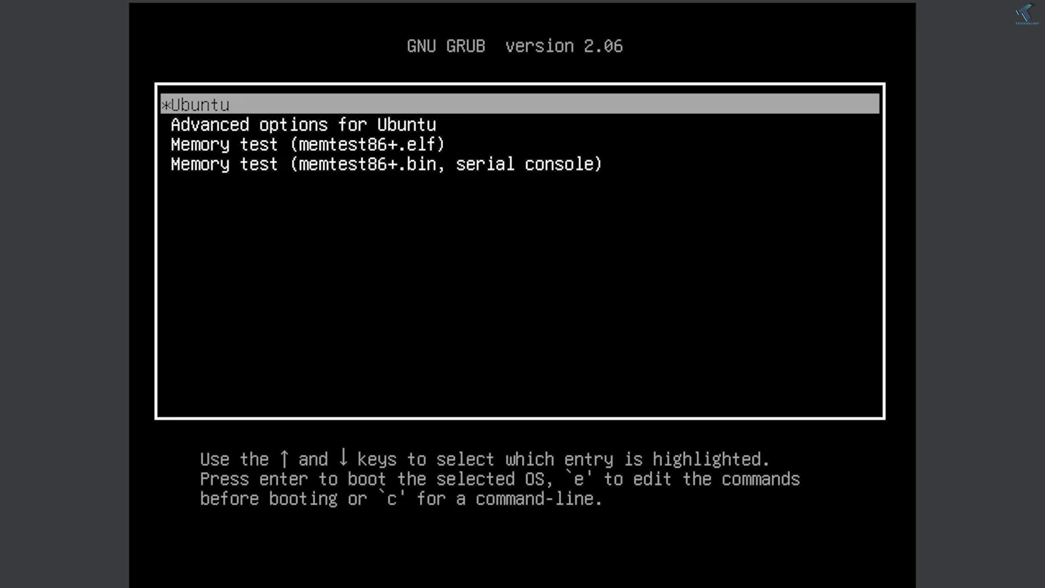
# Boot the 6.5.0-41 recovery mode entry under Advanced options for Ubuntu.
pyautogui.press('Down')
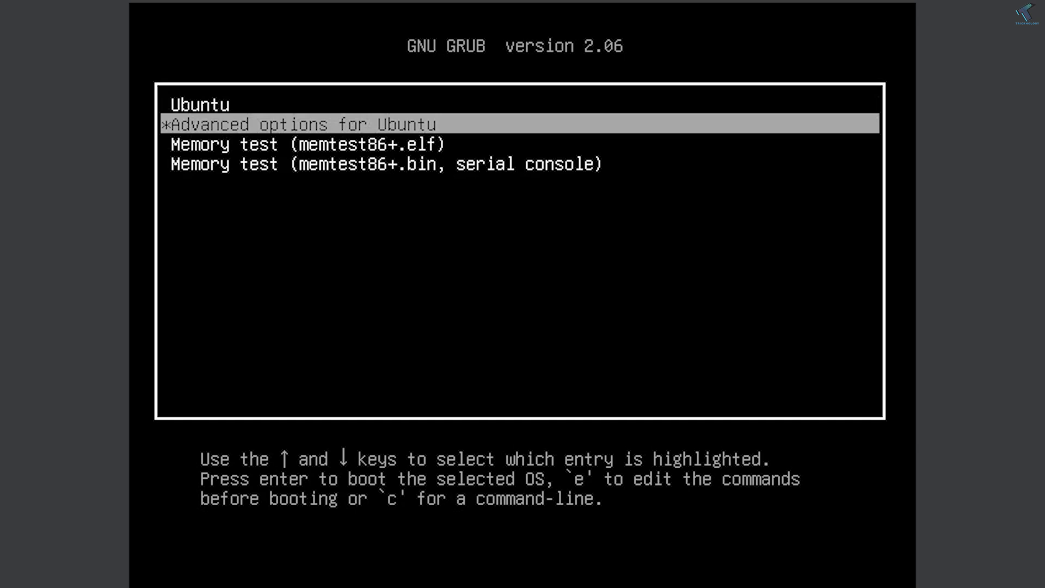
pyautogui.press('Return')
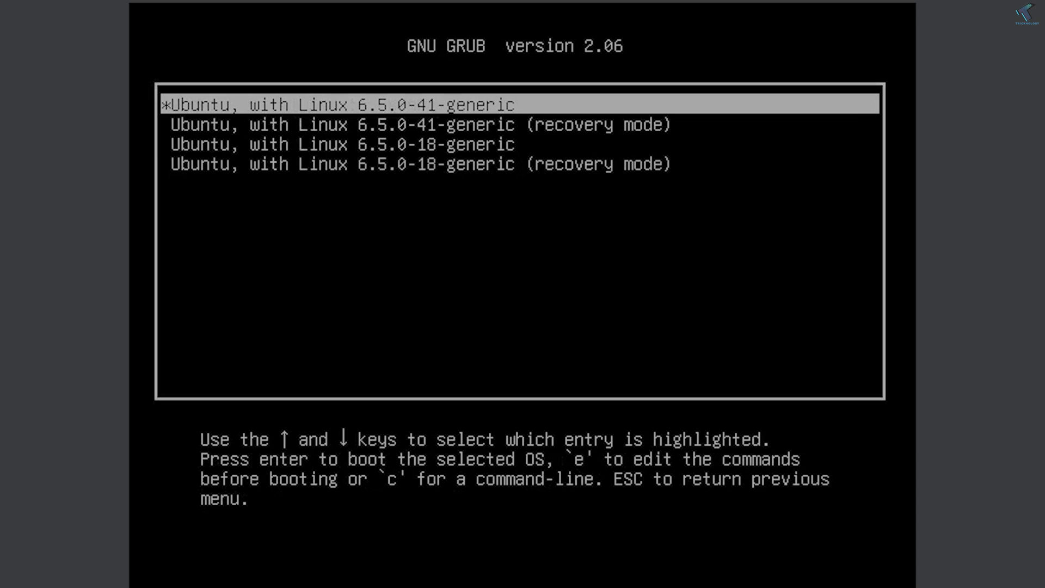
pyautogui.press('Down')
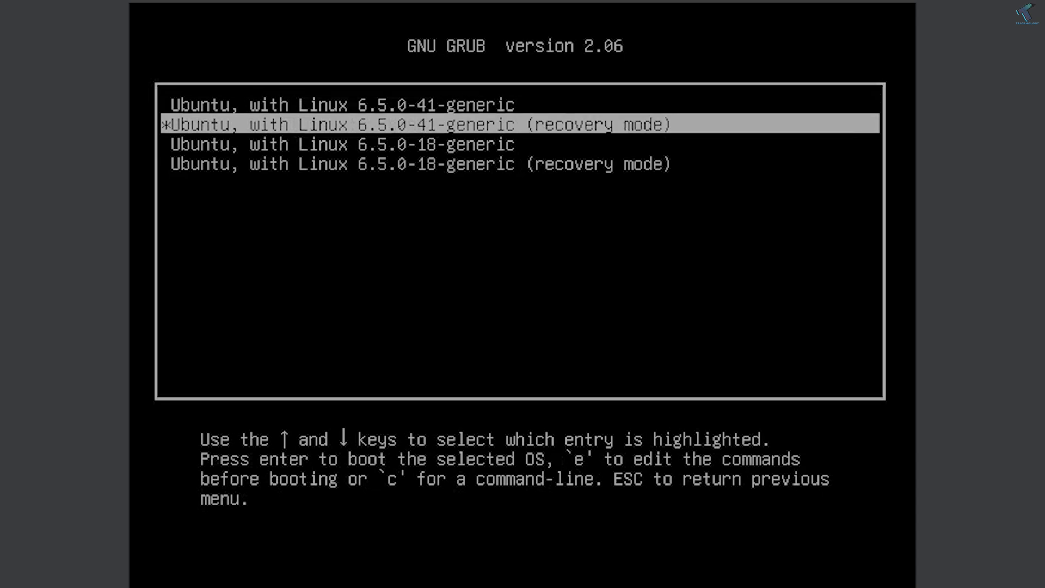
pyautogui.press('Return')
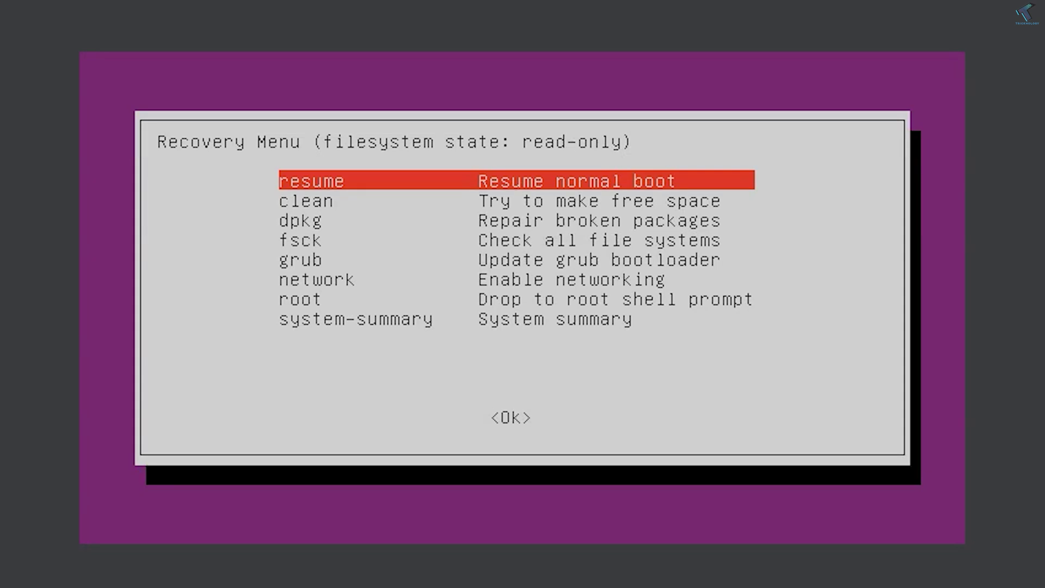
# Choose 'root – Drop to root shell prompt' and enter maintenance to reach a root prompt.
pyautogui.press('Down')
pyautogui.press('Down')
pyautogui.press('Down')
pyautogui.press('Down')
pyautogui.press('Down')
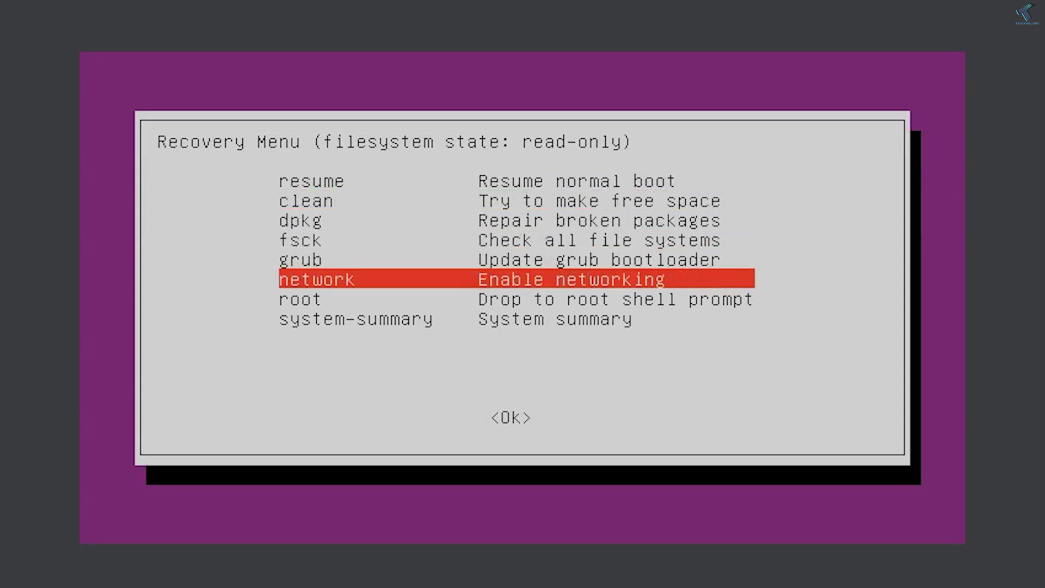
pyautogui.press('Down')
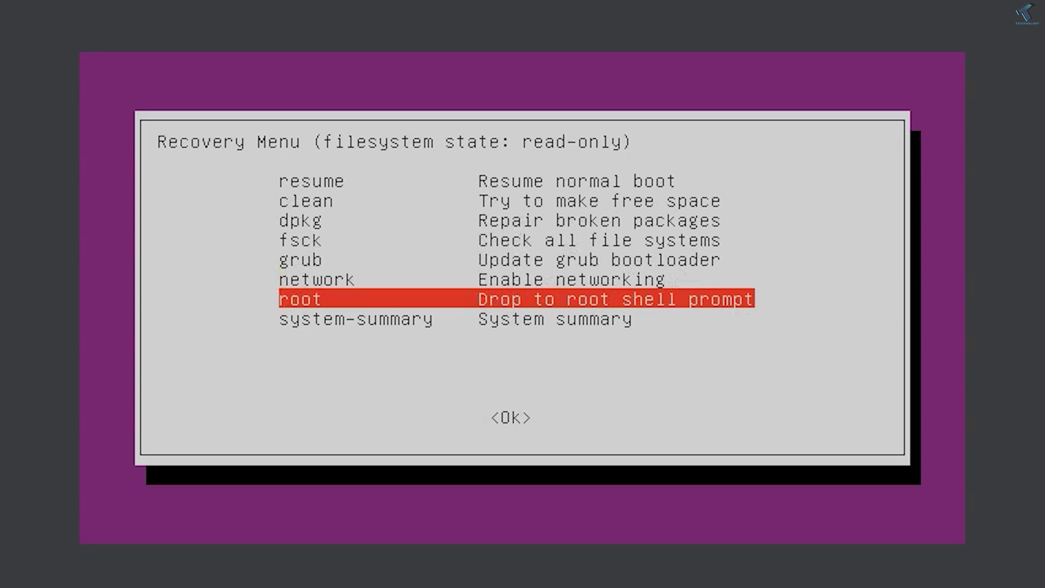
pyautogui.press('Return')
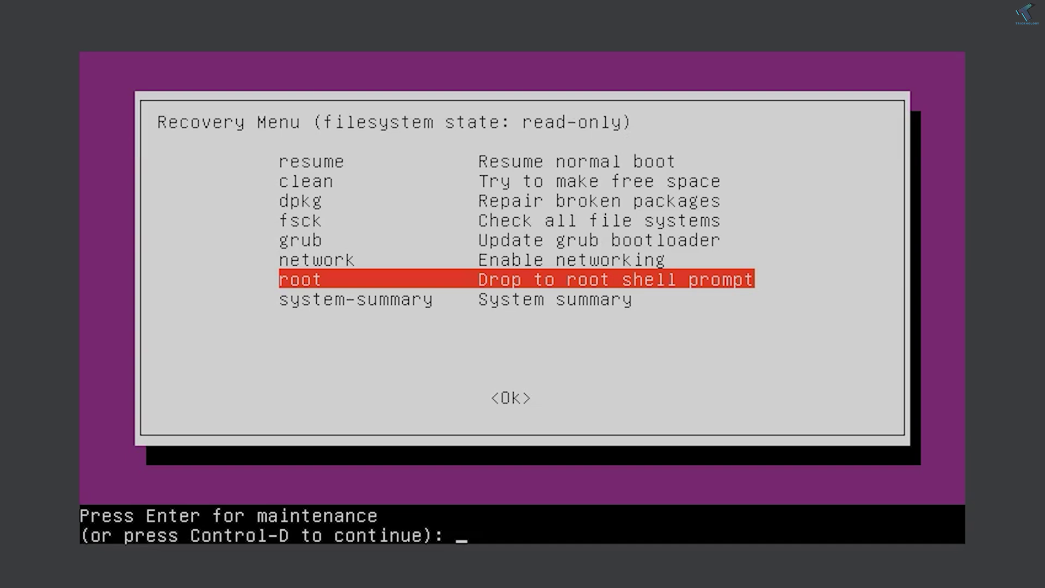
pyautogui.press('Return')
pyautogui.press('Return')
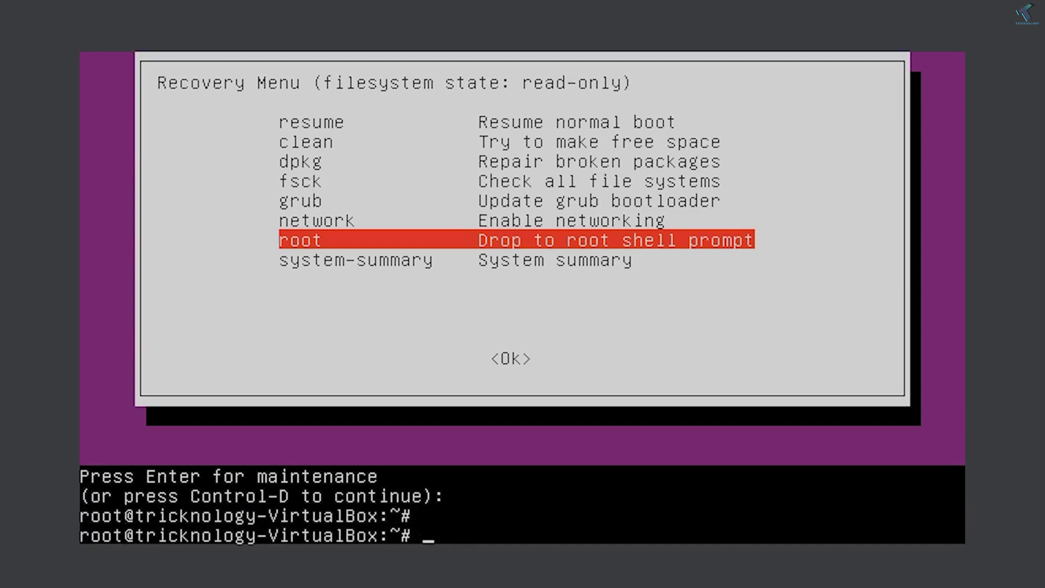
pyautogui.press('Return')
pyautogui.press('Return')
pyautogui.press('Return')
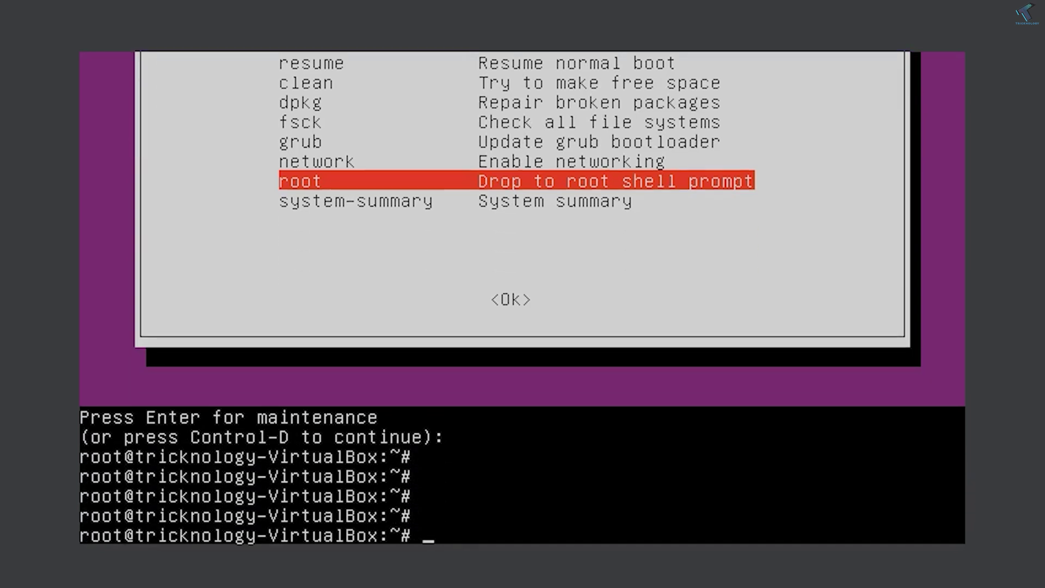
# Remount the root filesystem read-write with mount -o remount,rw /, then type passwd Tricknology.
pyautogui.write('moount')
pyautogui.press('BackSpace')
pyautogui.press('BackSpace')
pyautogui.press('BackSpace')
pyautogui.press('BackSpace')
pyautogui.write('unt')
pyautogui.write(' -o')
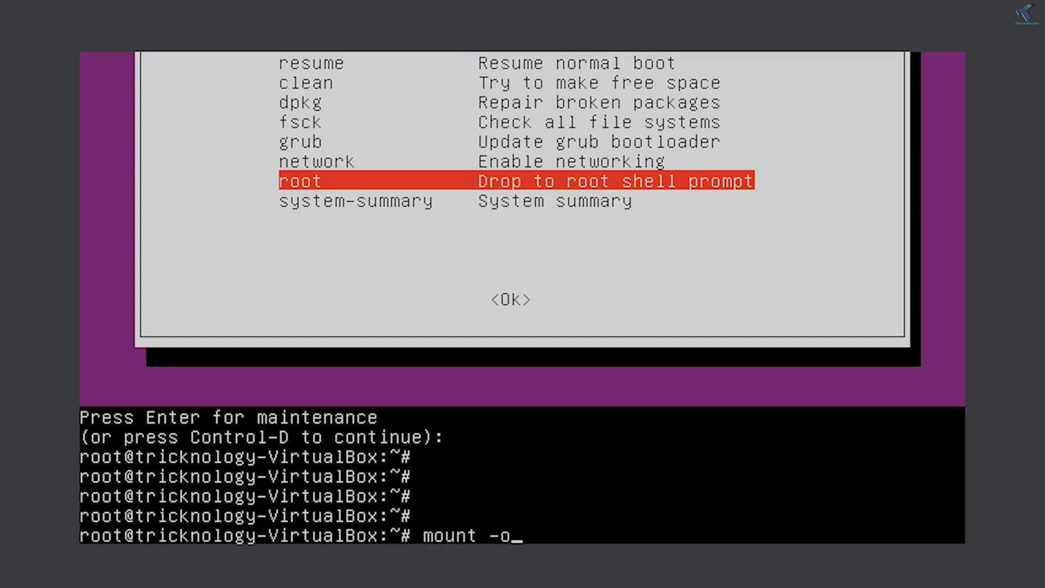
pyautogui.write(' remo')
pyautogui.write('unt')
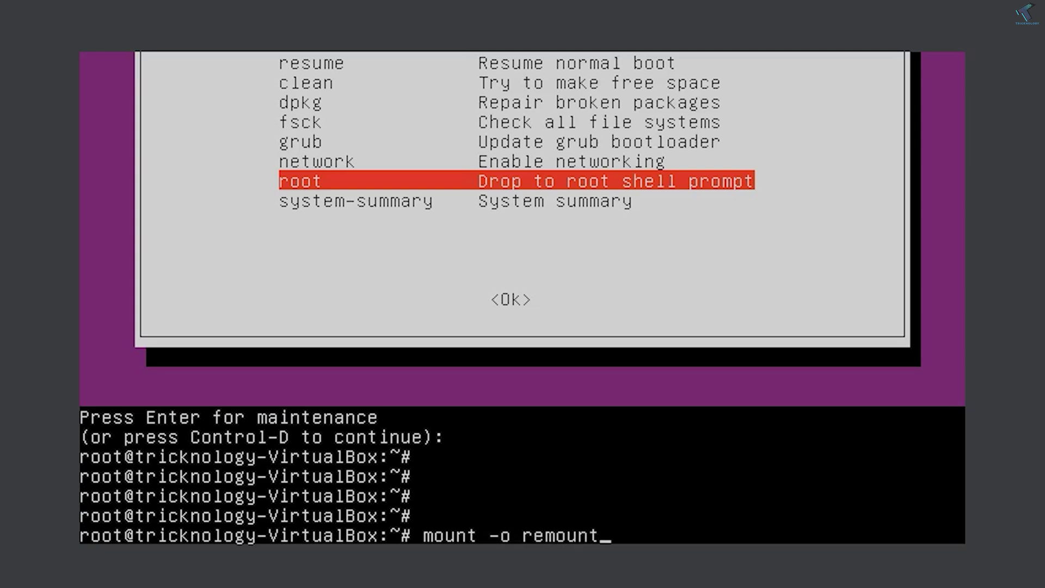
pyautogui.write(',')
pyautogui.write(' r')
pyautogui.write('w')
pyautogui.write(' /')
pyautogui.press('Return')
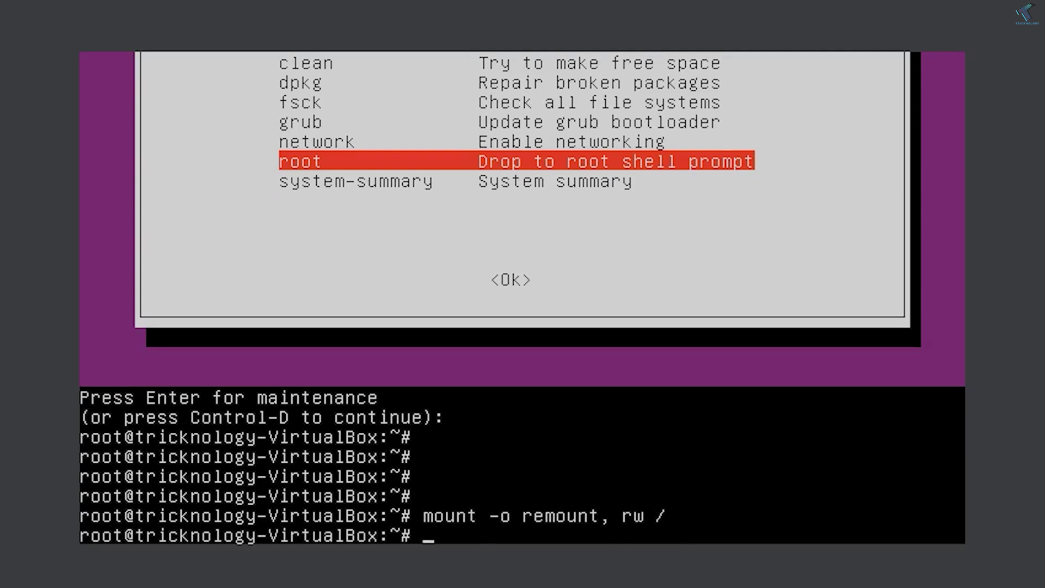
pyautogui.write('pass')
pyautogui.write('wd T')
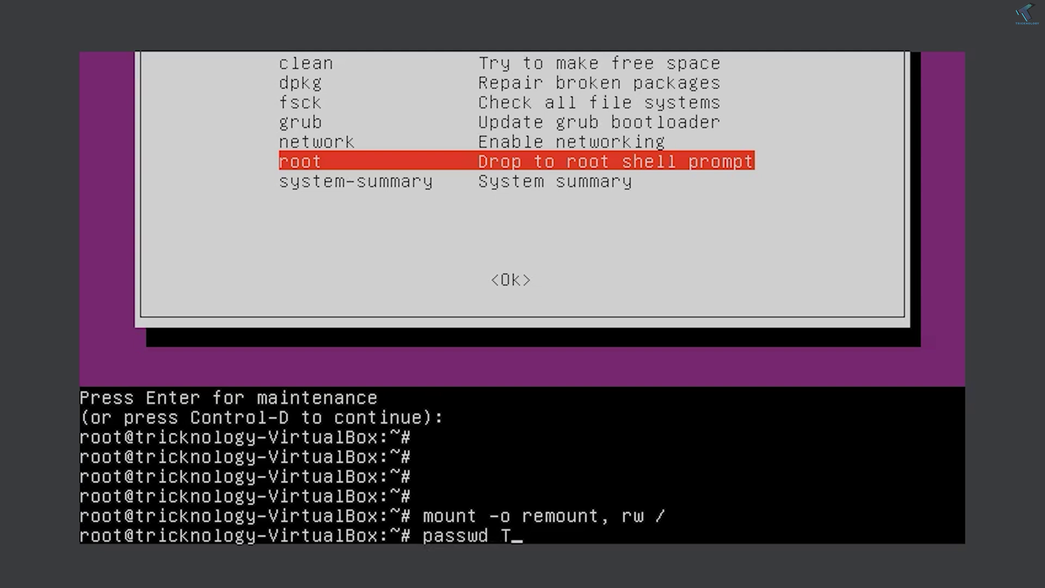
pyautogui.write('ricknology')
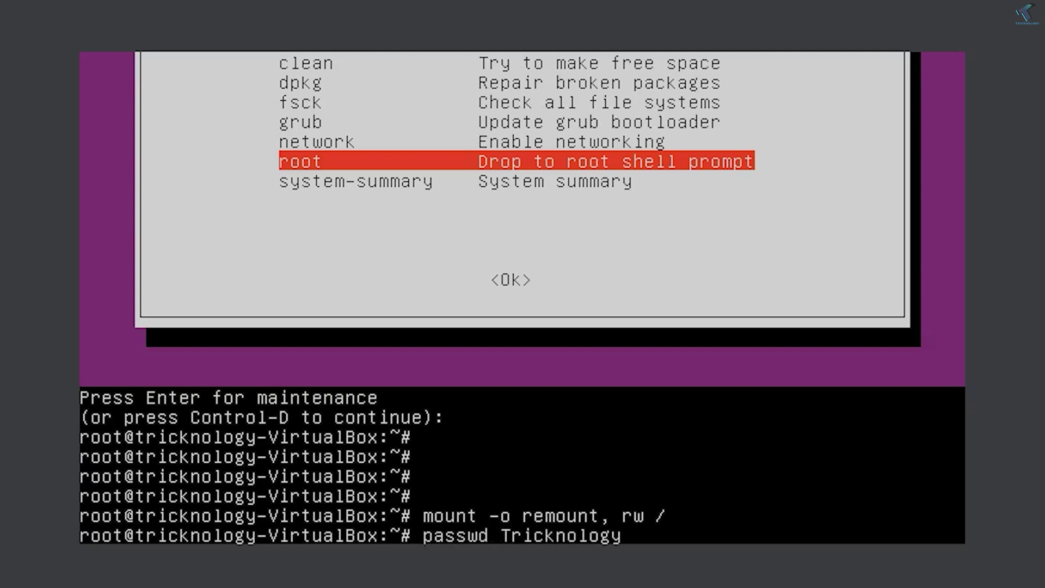
# Correct the passwd command to use the lowercase user name tricknology.
pyautogui.press('Return')
pyautogui.press('Up')
pyautogui.press('Left')
pyautogui.press('Left')
pyautogui.press('Left')
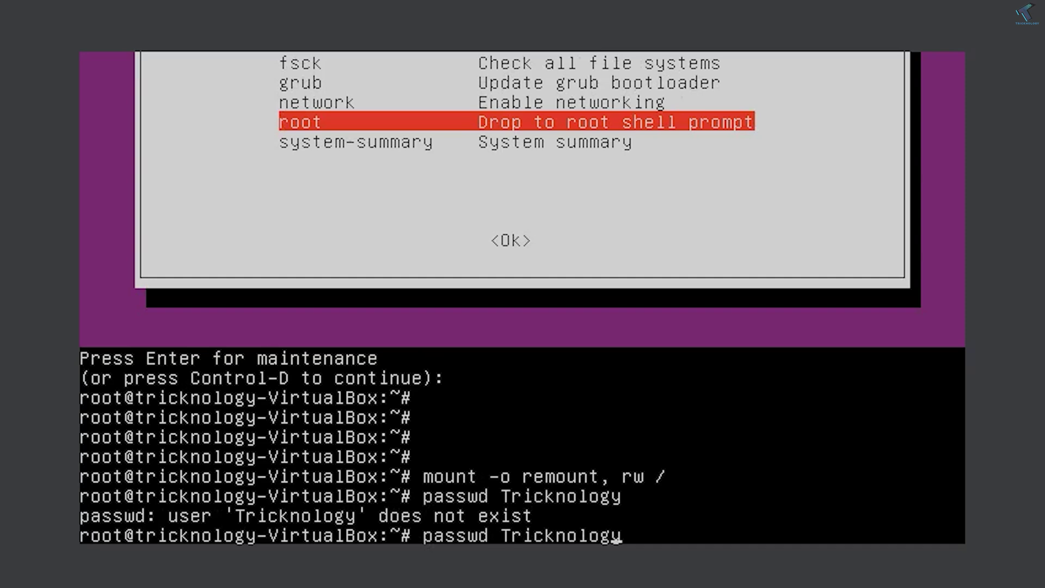
pyautogui.press('Left')
pyautogui.press('Left')
pyautogui.press('Left')
pyautogui.press('Right')
pyautogui.press('BackSpace')
pyautogui.write('t')
# Enter and confirm the new password for tricknology, then type exit.
pyautogui.press('Return')
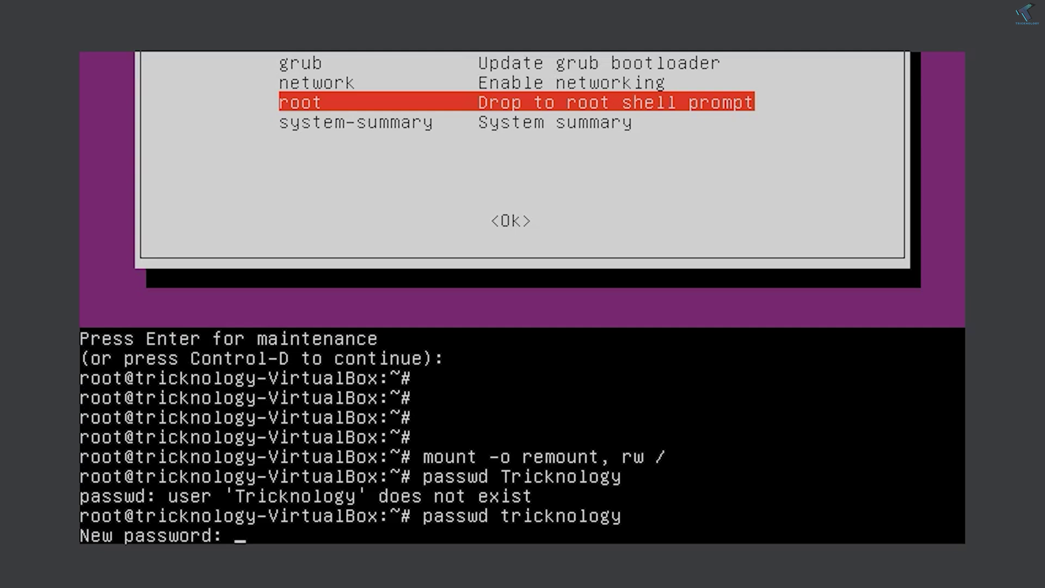
pyautogui.press('Return')
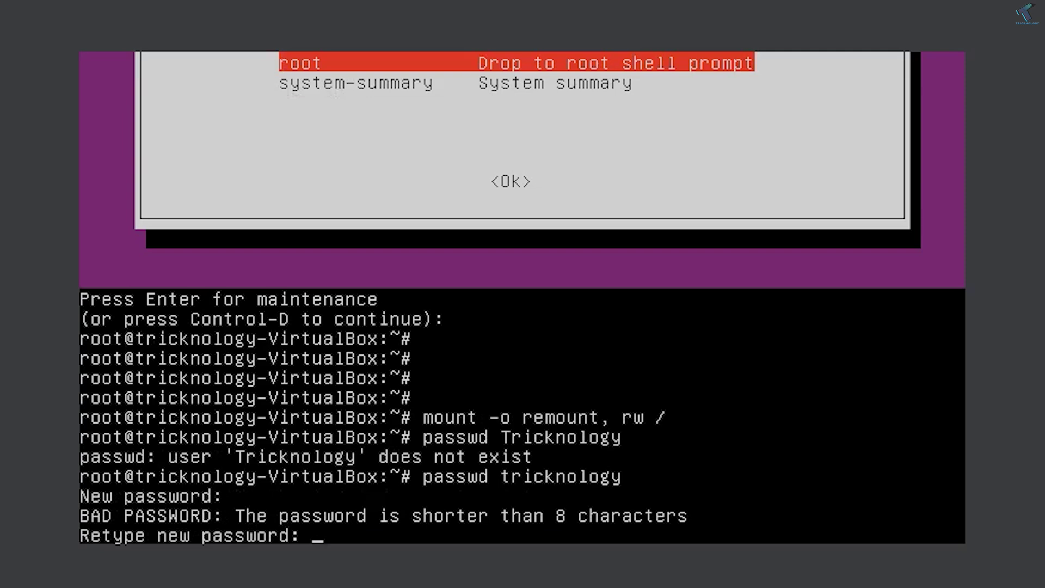
pyautogui.press('Return')
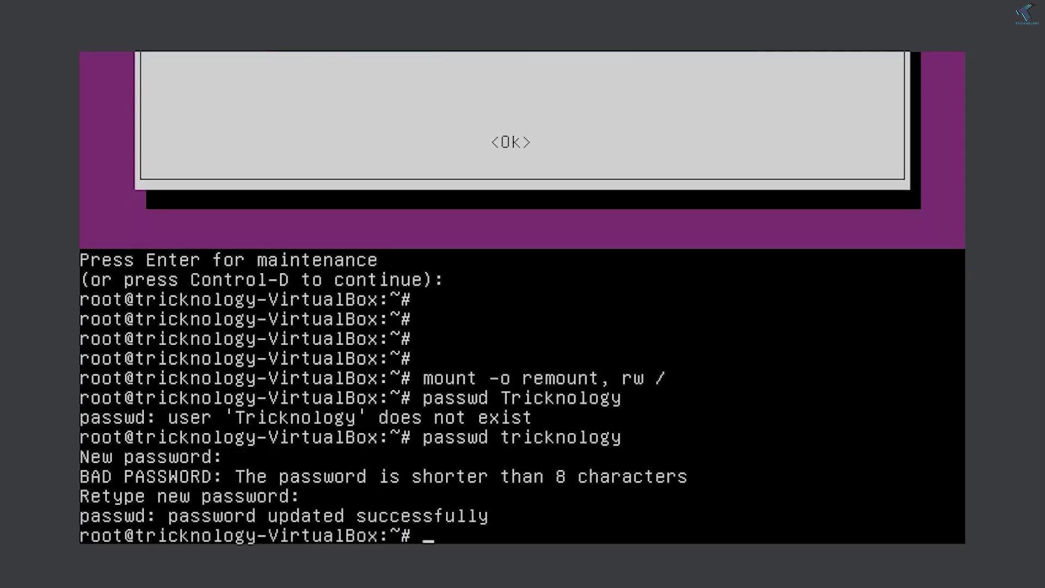
pyautogui.write('exit')
# Exit the root shell, resume normal boot, and acknowledge the exit-recovery notice.
pyautogui.press('Return')
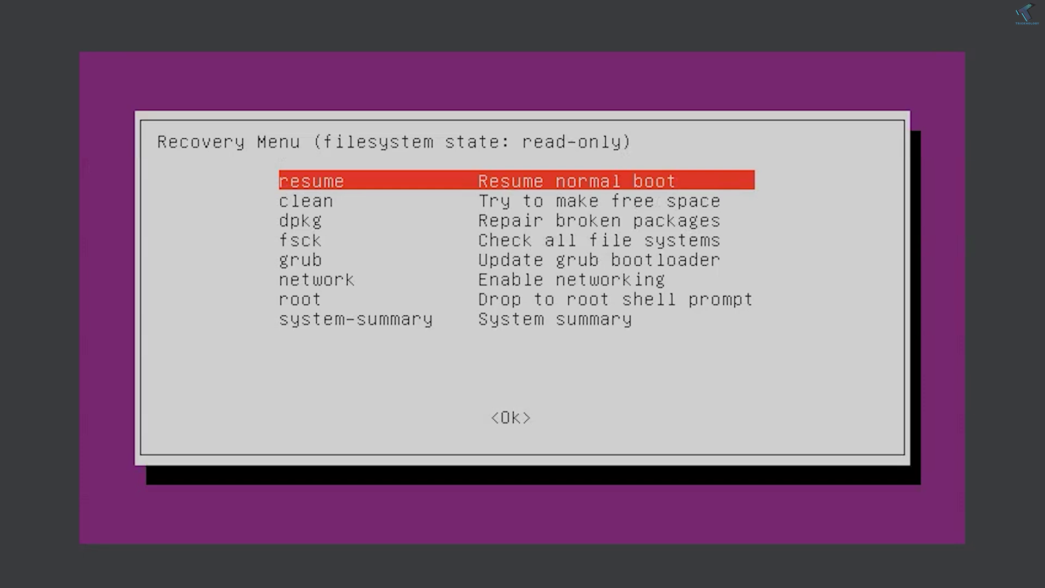
pyautogui.press('Return')
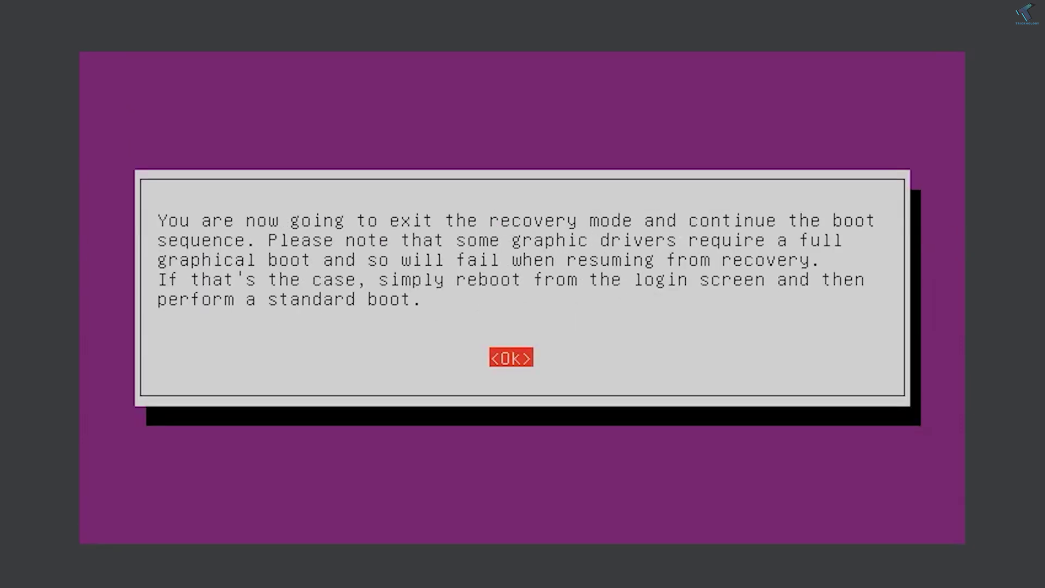
pyautogui.press('Return')
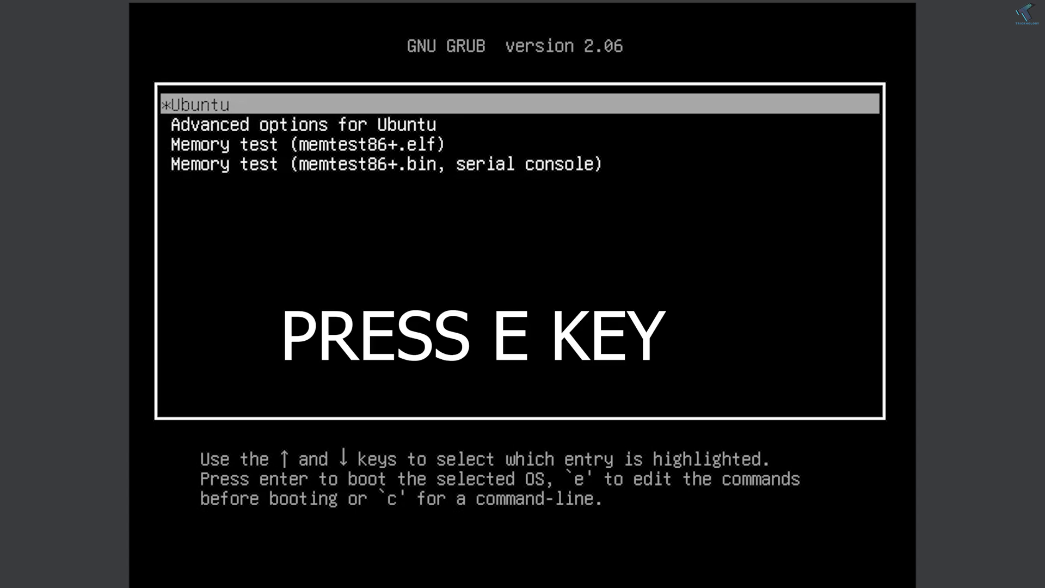
# Edit the Ubuntu GRUB entry and place the cursor on the linux kernel line's options.
pyautogui.press('e')
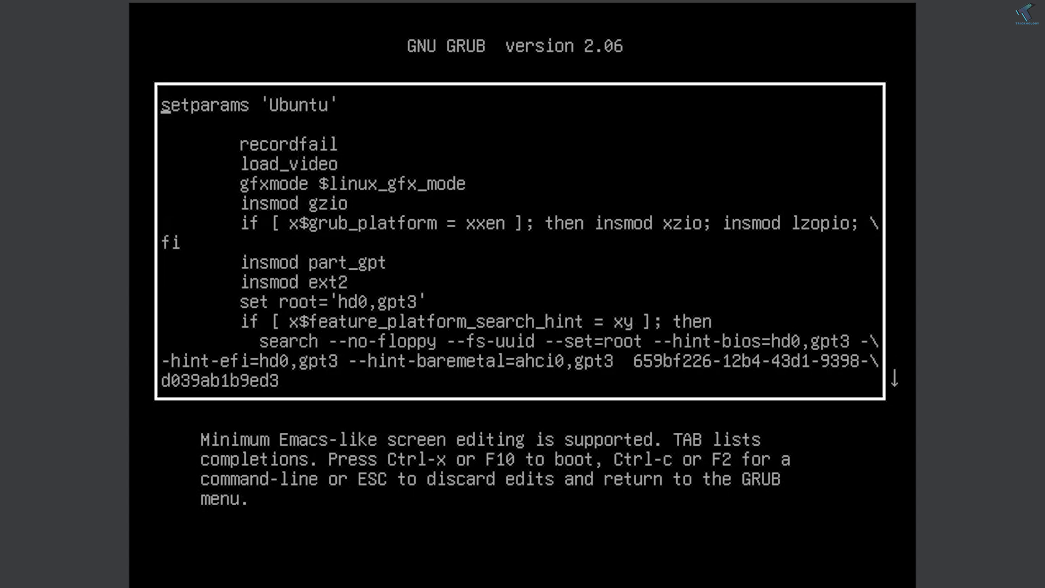
pyautogui.press('Down')
pyautogui.press('Down')
pyautogui.press('Down')
pyautogui.press('Down')
pyautogui.press('Down')
pyautogui.press('Down')
pyautogui.press('Down')
pyautogui.press('Down')
pyautogui.press('Down')
pyautogui.press('Down')
pyautogui.press('Down')
pyautogui.press('Down')
pyautogui.press('Down')
pyautogui.press('Down')
pyautogui.press('Down')
pyautogui.press('Down')
pyautogui.press('Down')
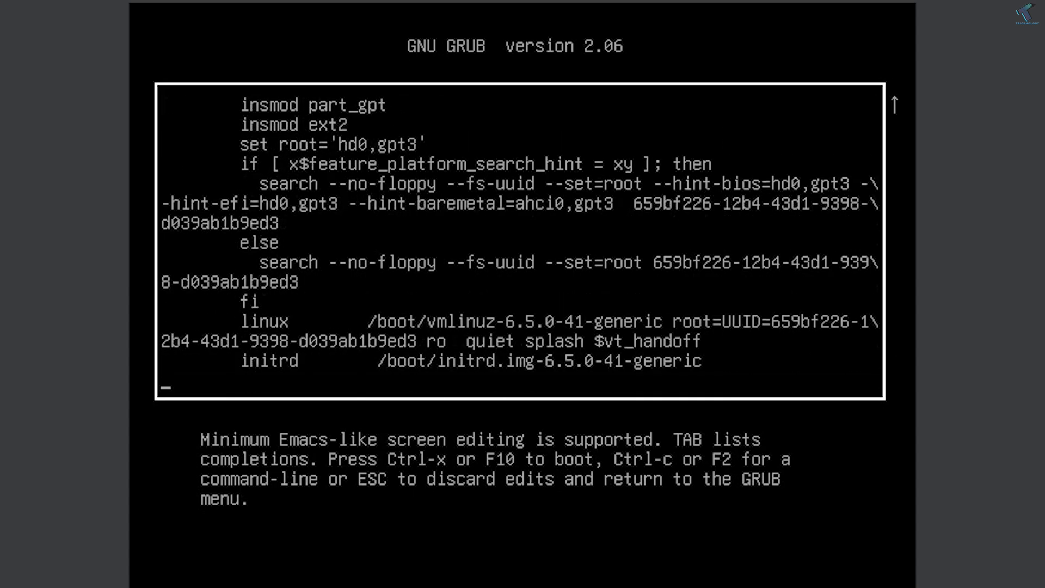
pyautogui.press('Up')
pyautogui.press('Up')
pyautogui.press('Up')
pyautogui.press('Down')
pyautogui.press('Right')
pyautogui.press('Right')
pyautogui.press('Right')
pyautogui.press('Right')
pyautogui.press('Right')
pyautogui.press('Right')
pyautogui.press('Right')
pyautogui.press('Right')
pyautogui.press('Right')
pyautogui.press('Right')
pyautogui.press('Right')
pyautogui.press('Right')
pyautogui.press('Right')
pyautogui.press('Right')
pyautogui.press('Right')
pyautogui.press('Right')
pyautogui.press('Right')
pyautogui.press('Right')
pyautogui.press('Right')
pyautogui.press('Right')
pyautogui.press('Right')
pyautogui.press('Right')
pyautogui.press('Right')
pyautogui.press('Right')
pyautogui.press('Right')
pyautogui.press('Right')
pyautogui.press('Right')
pyautogui.press('Right')
pyautogui.press('Right')
pyautogui.press('Right')
pyautogui.press('Right')
pyautogui.press('Right')
pyautogui.press('Right')
pyautogui.press('Right')
pyautogui.press('Right')
pyautogui.press('Right')
pyautogui.press('Right')
pyautogui.press('Right')
pyautogui.press('Right')
pyautogui.press('Right')
pyautogui.press('Right')
pyautogui.press('Right')
pyautogui.press('Right')
pyautogui.press('Right')
pyautogui.press('Right')
pyautogui.press('Right')
pyautogui.press('Right')
pyautogui.press('Right')
pyautogui.press('Right')
pyautogui.press('Right')
pyautogui.press('Right')
pyautogui.press('Right')
pyautogui.press('Right')
pyautogui.press('Right')
pyautogui.press('Right')
pyautogui.press('Right')
pyautogui.press('Right')
pyautogui.press('Right')
pyautogui.press('Right')
# Edit the kernel line: ro becomes rw, init=/bin/bash follows quiet, splash removed.
pyautogui.press('BackSpace')
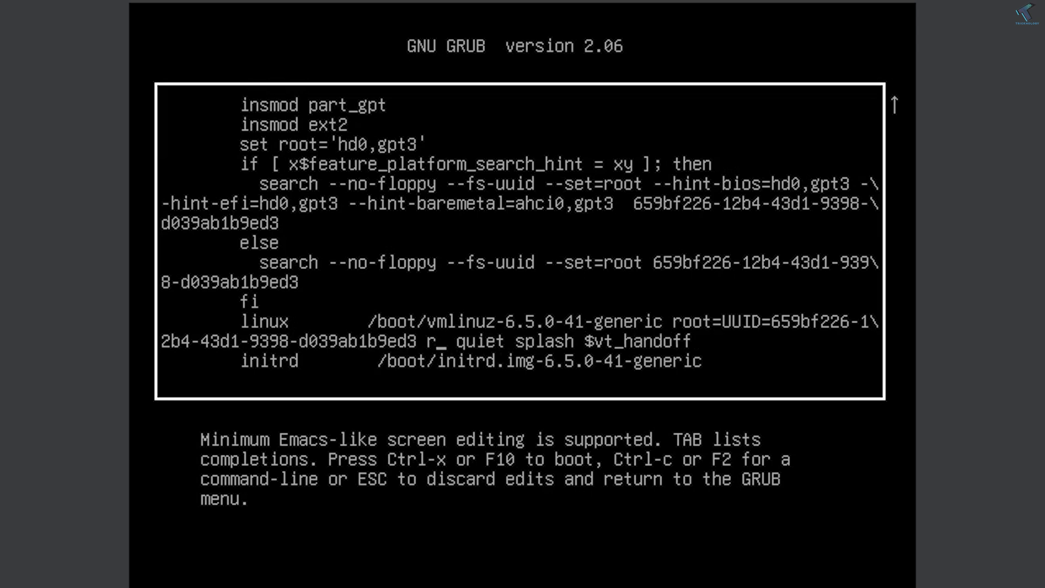
pyautogui.write('w')
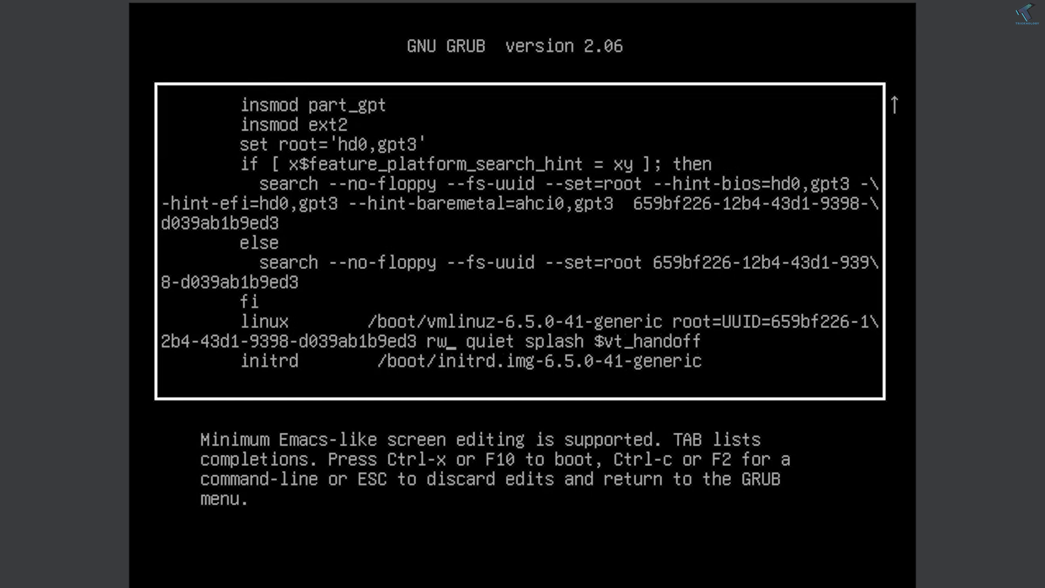
pyautogui.press('Right')
pyautogui.press('Right')
pyautogui.press('Right')
pyautogui.press('Right')
pyautogui.press('Right')
pyautogui.press('Right')
pyautogui.press('Right')
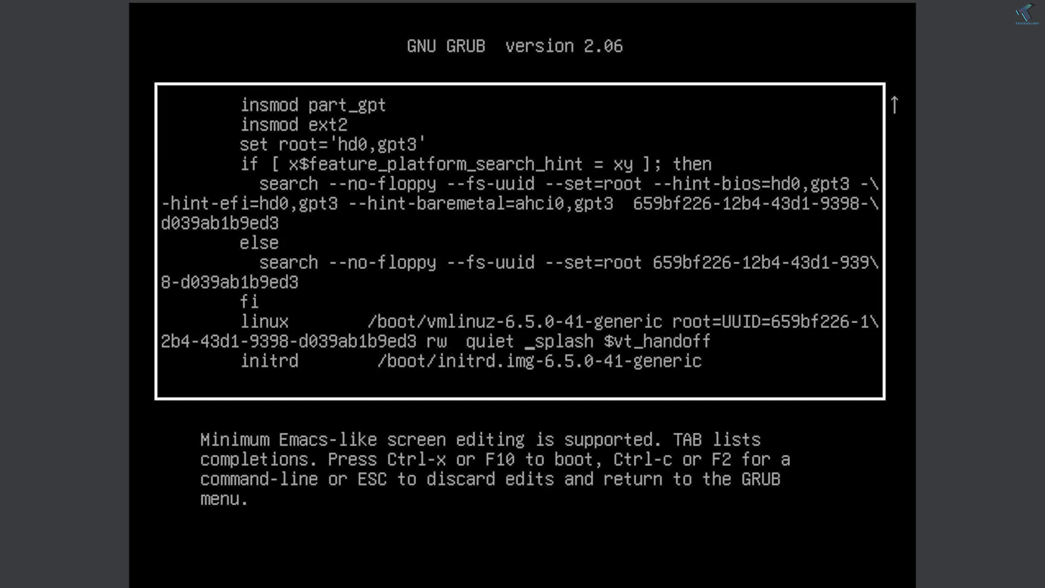
pyautogui.write('int')
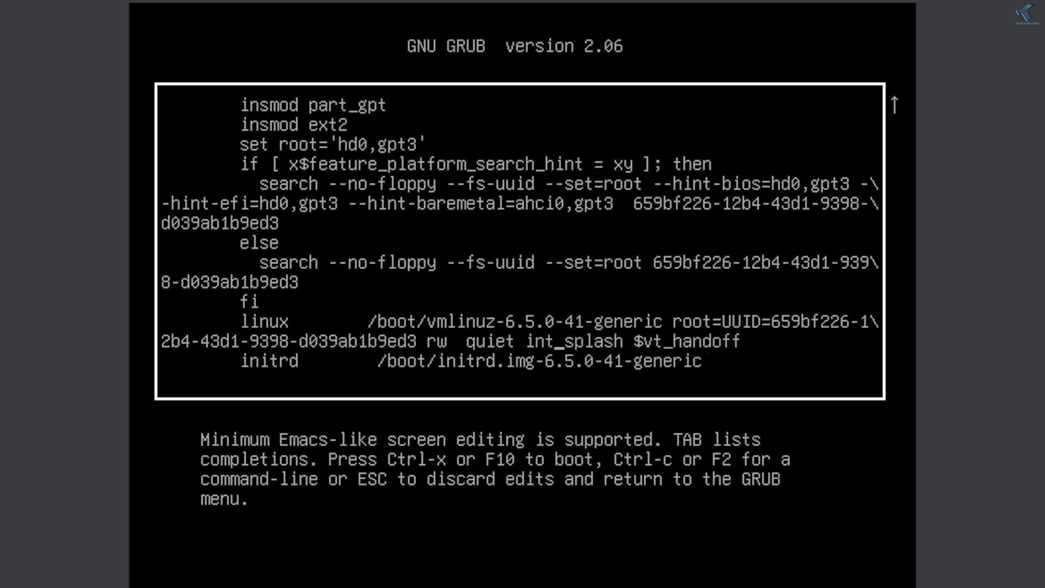
pyautogui.press('BackSpace')
pyautogui.write('it')
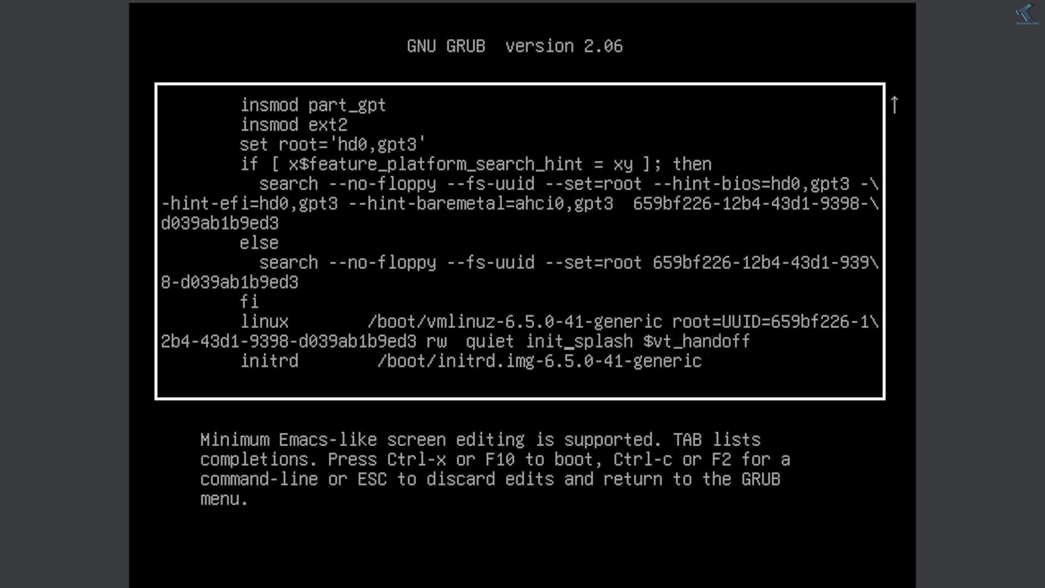
pyautogui.write('=/')
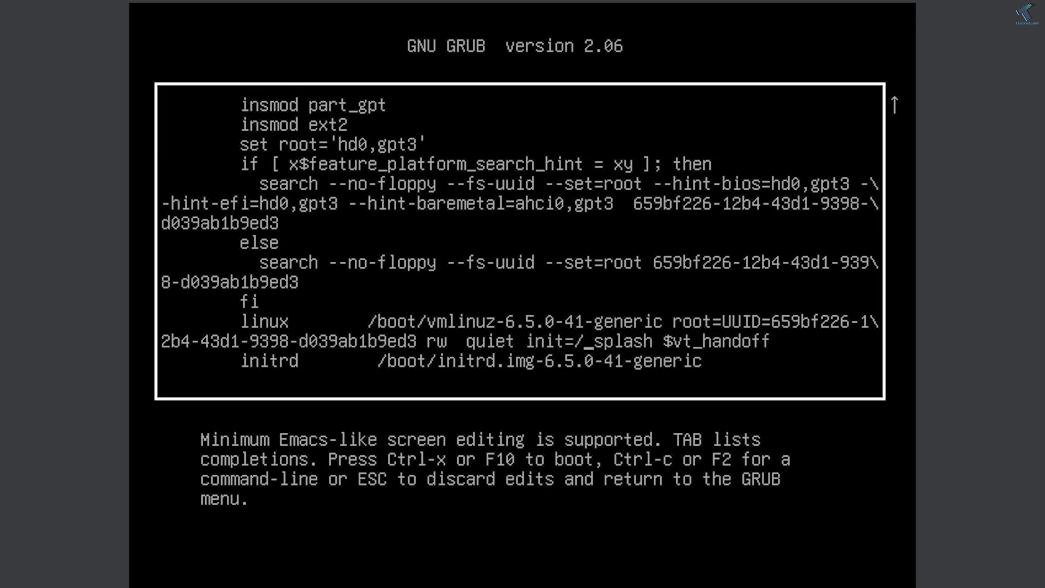
pyautogui.write('bin/')
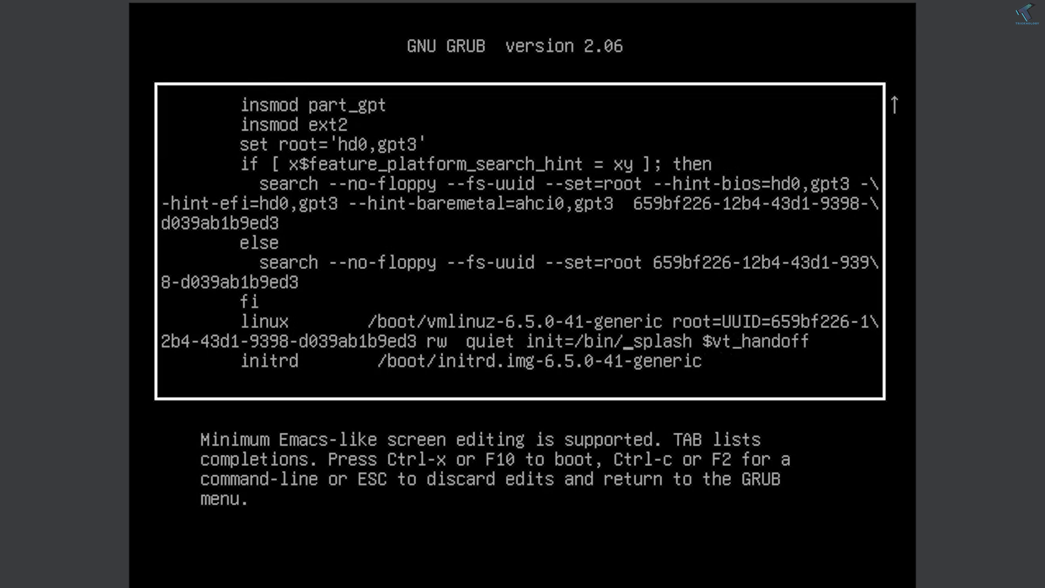
pyautogui.write('bas')
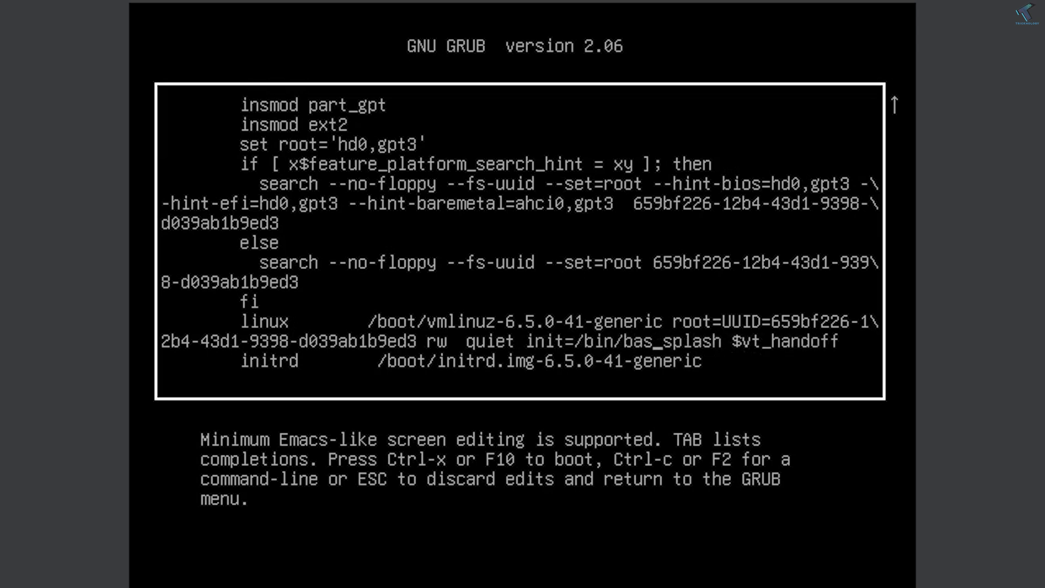
pyautogui.write('h')
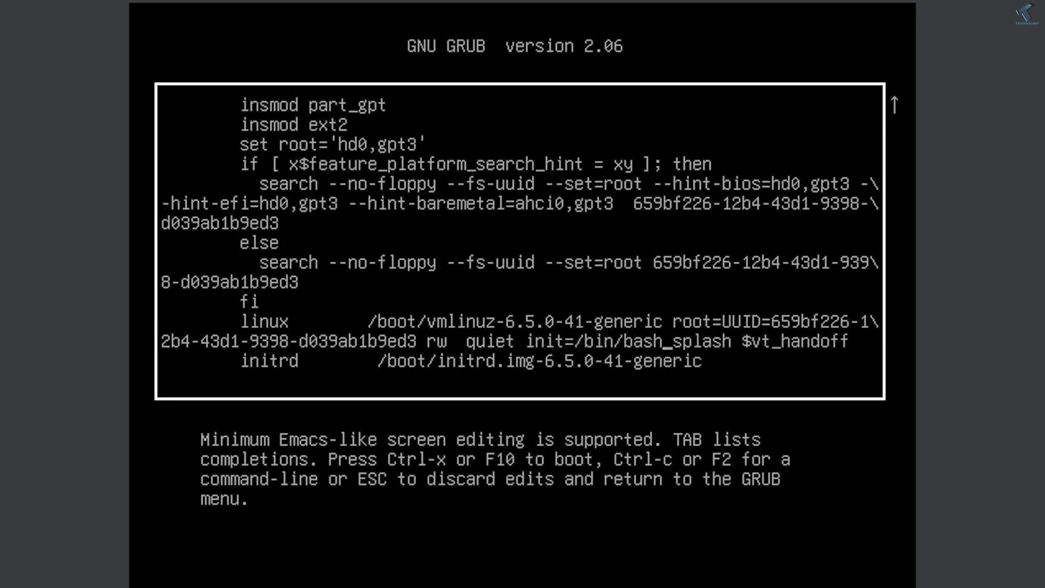
pyautogui.press('Right')
pyautogui.press('Delete')
pyautogui.press('Delete')
pyautogui.press('Delete')
pyautogui.press('Delete')
pyautogui.press('Delete')
pyautogui.press('Delete')
pyautogui.press('Delete')
pyautogui.press('Delete')
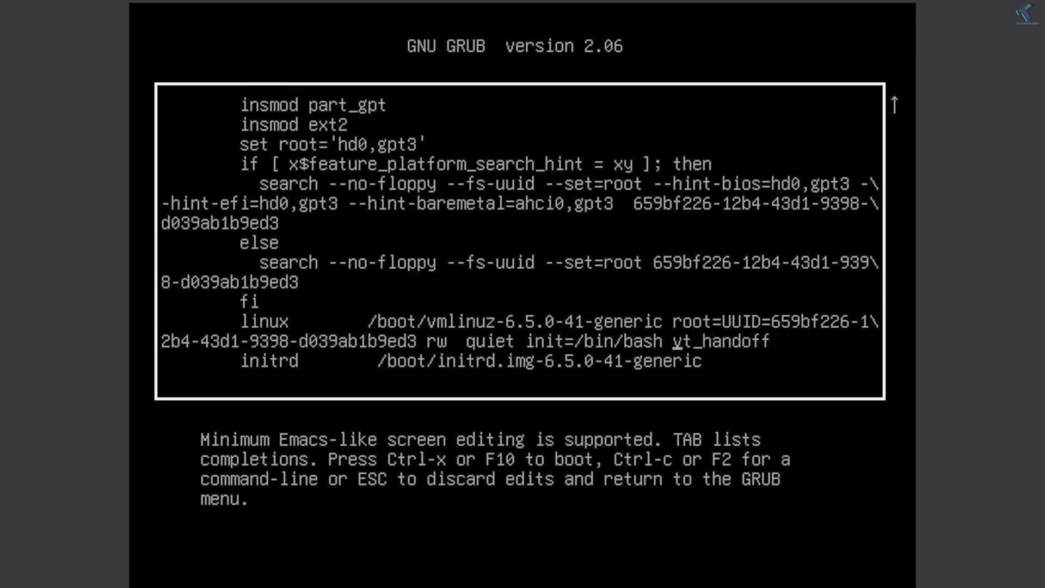
pyautogui.press('Delete')
pyautogui.press('Delete')
pyautogui.press('Delete')
pyautogui.press('Delete')
pyautogui.press('Delete')
pyautogui.press('Delete')
pyautogui.press('Delete')
pyautogui.press('Delete')
pyautogui.press('Delete')
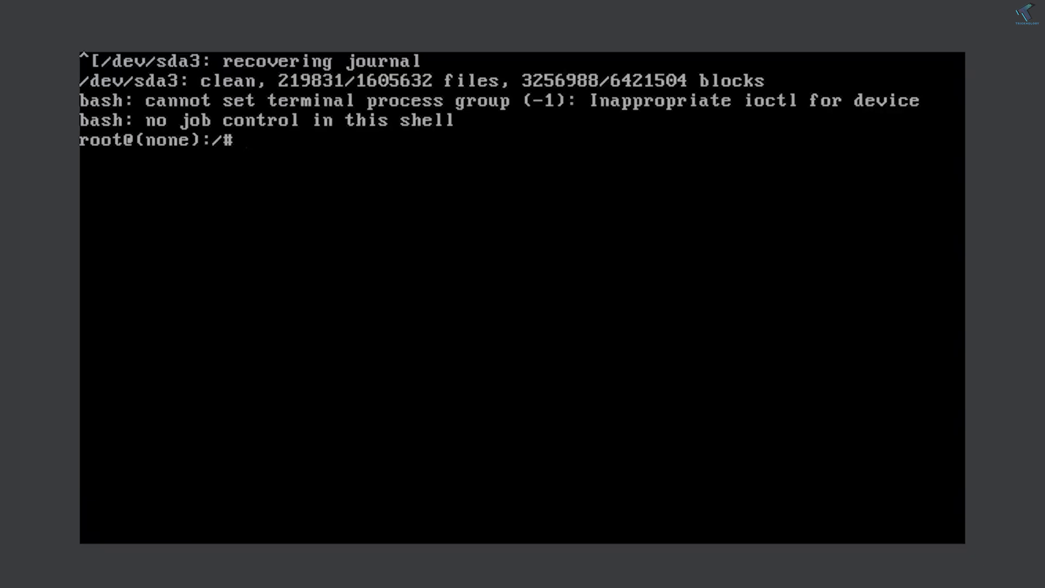
# Run passwd tricknology in the bash root shell and enter the new password twice.
pyautogui.press('Tab')
pyautogui.press('Tab')
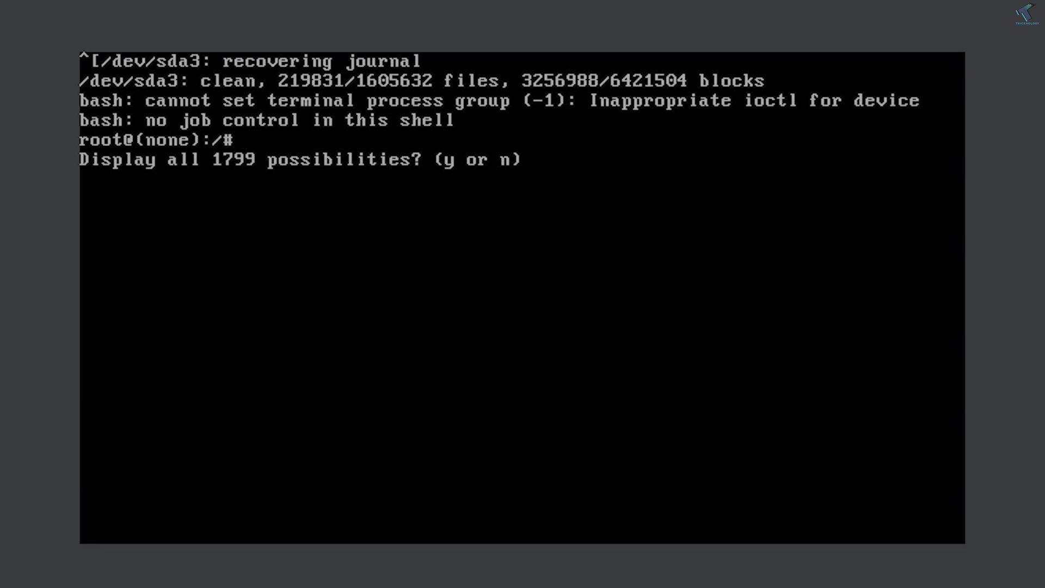
pyautogui.press('n')
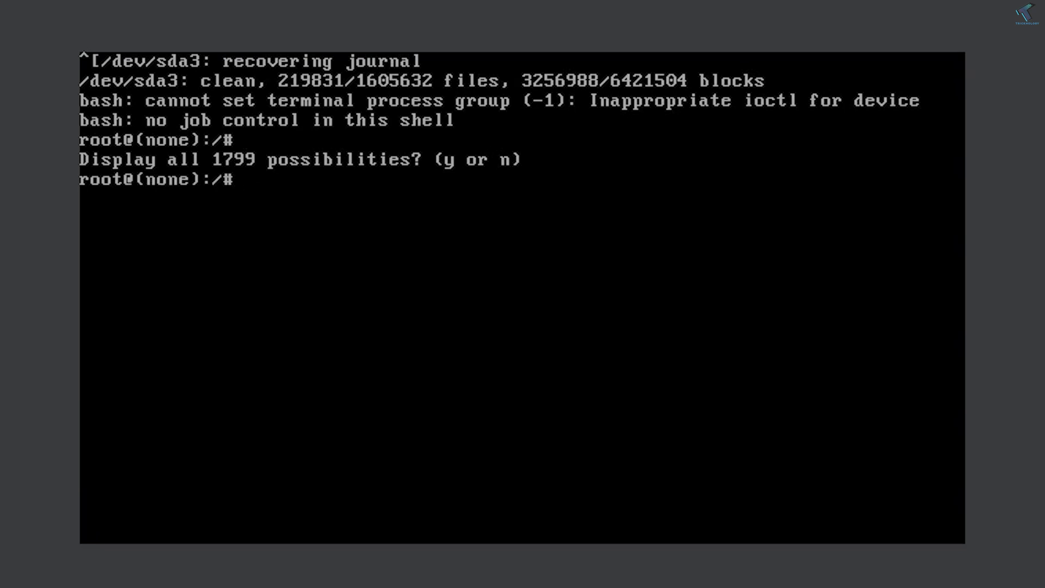
pyautogui.write('pas')
pyautogui.write('swd')
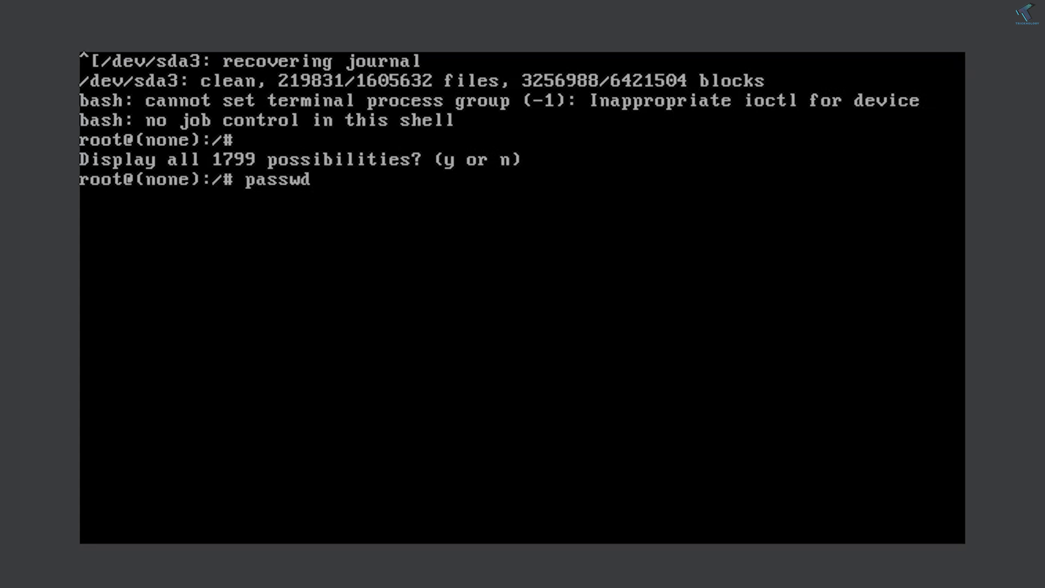
pyautogui.write(' tricknology')
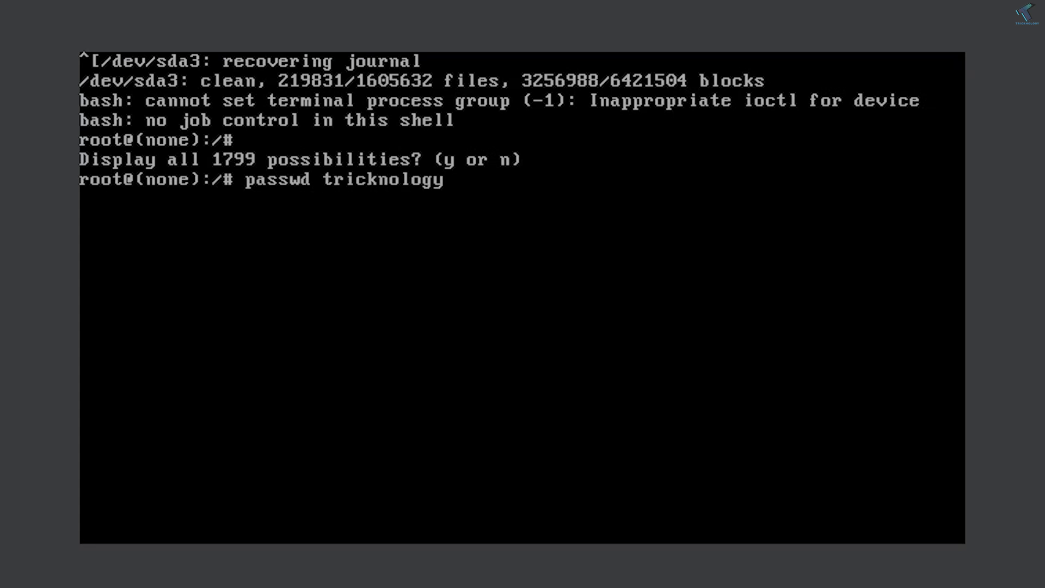
pyautogui.press('Return')
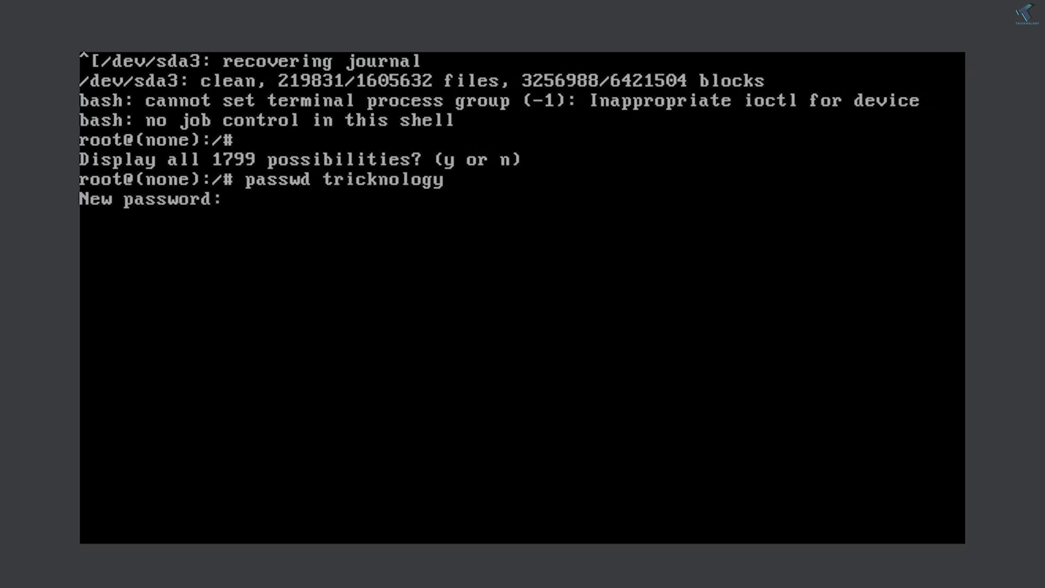
pyautogui.press('Return')
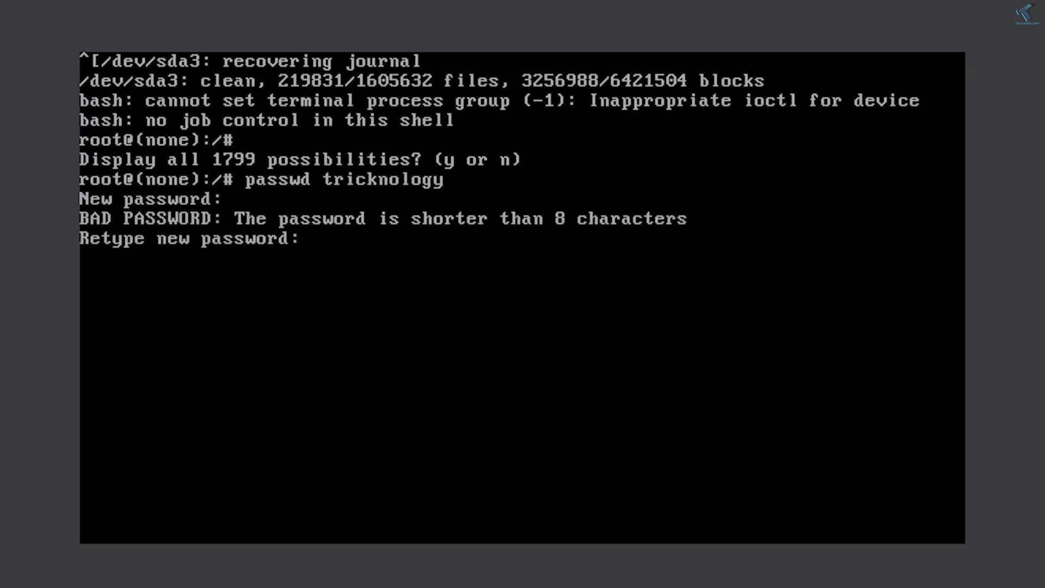
pyautogui.press('Return')
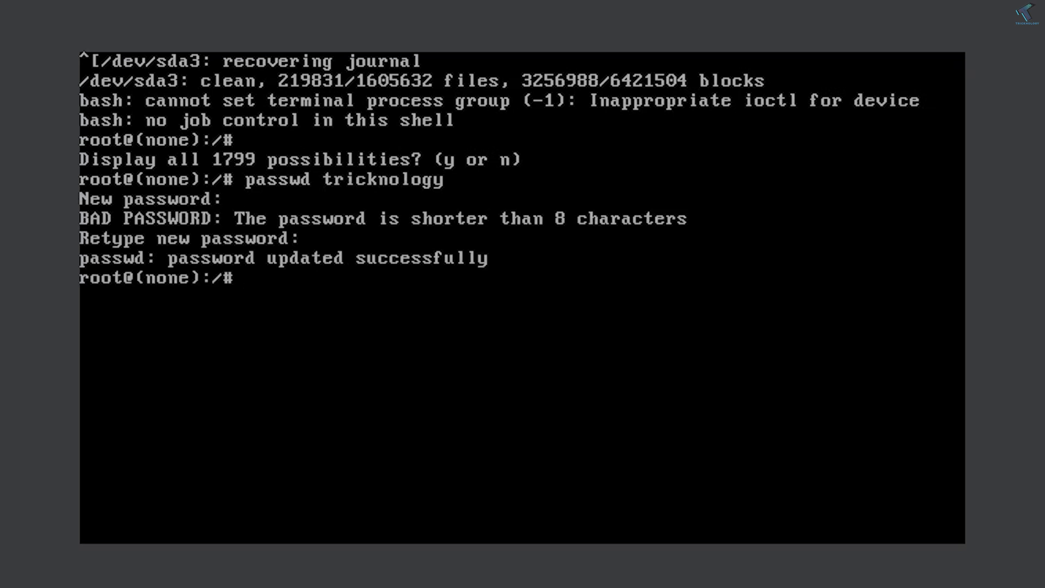